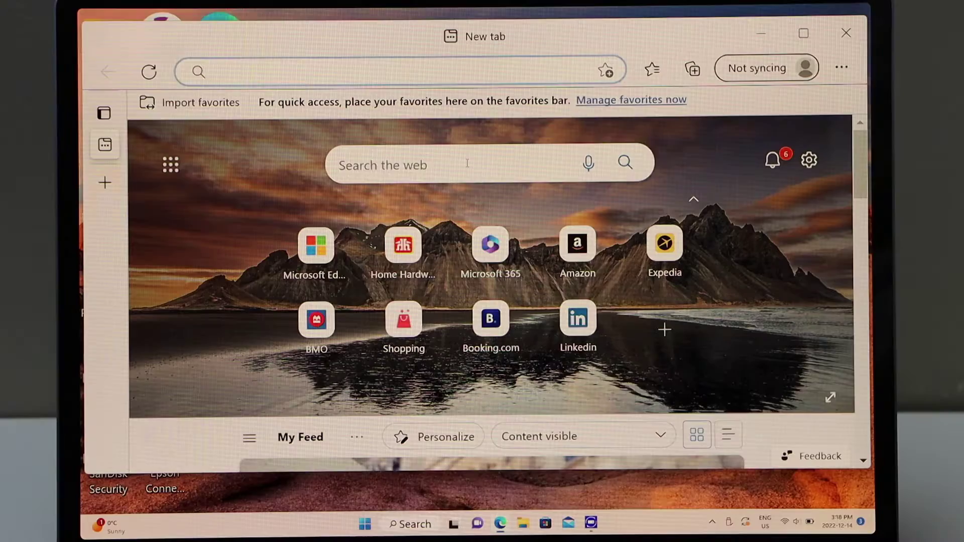
Step: Search Bing for 'brother scanner' and open the Brother iPrint&Scan support article
click(467, 163)
text(bro)
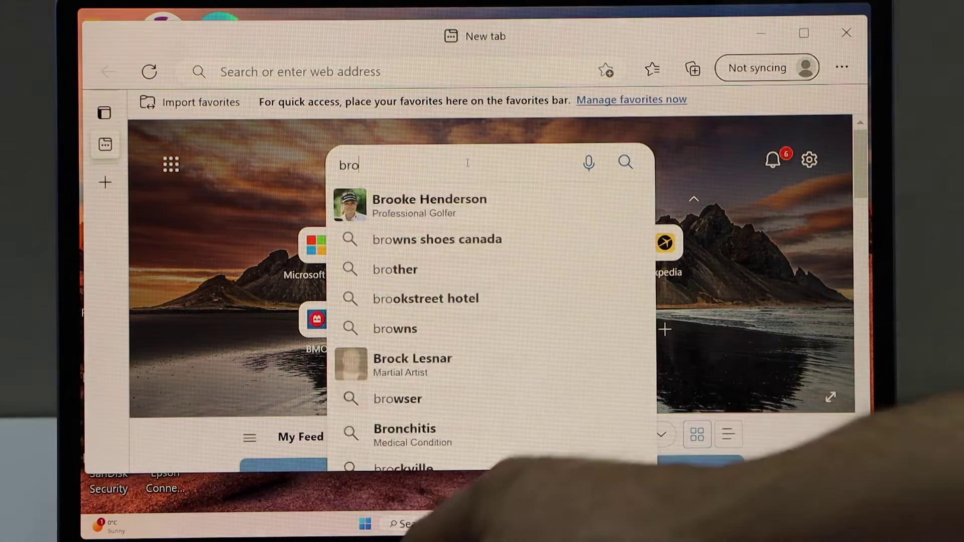
text(ther)
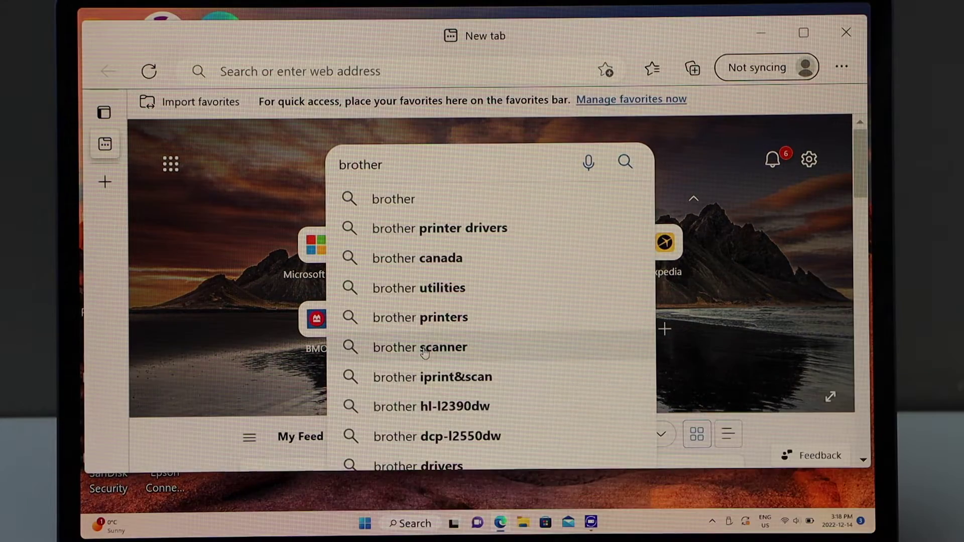
click(424, 348)
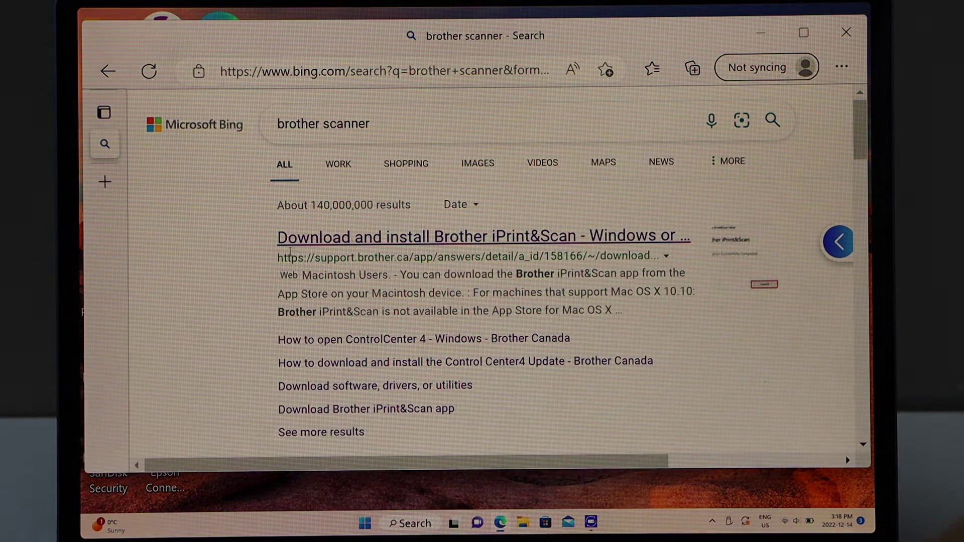
click(517, 239)
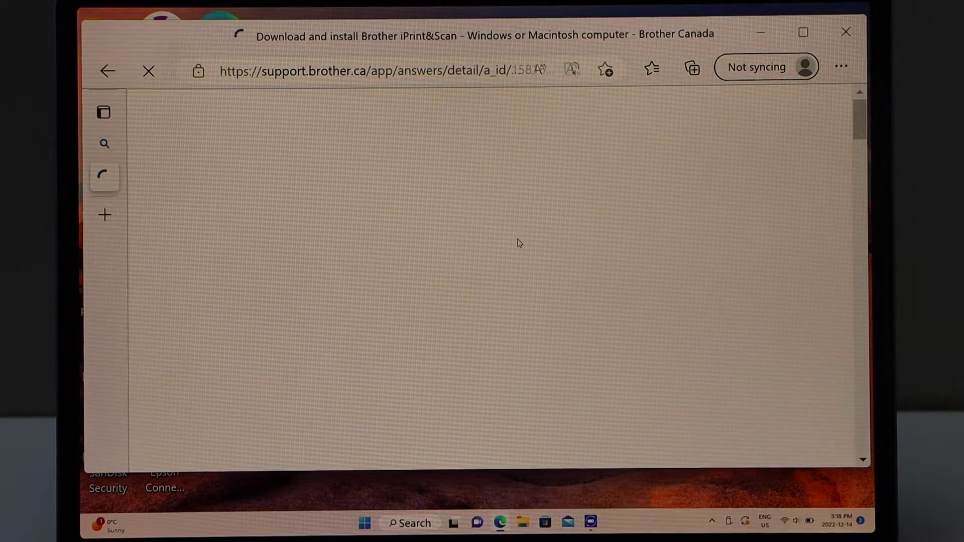
mouse_move(460, 153)
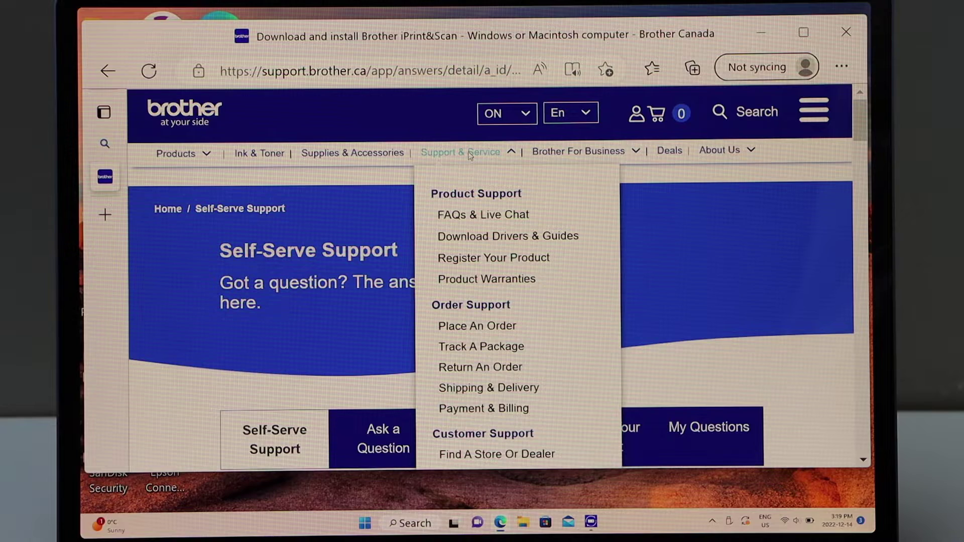
Step: Look up model DS-940DW in the Download Drivers & Guides product search
click(503, 239)
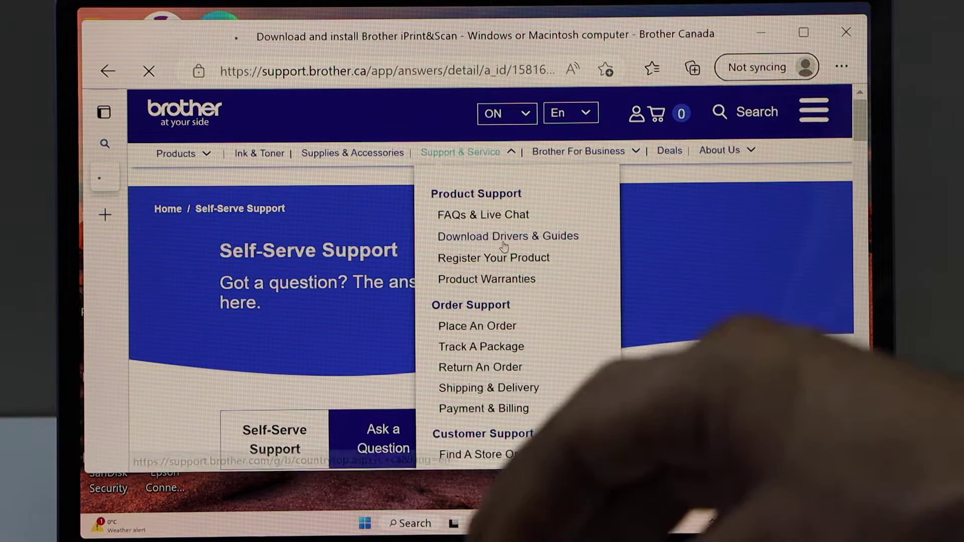
scroll(503, 245, down, 1)
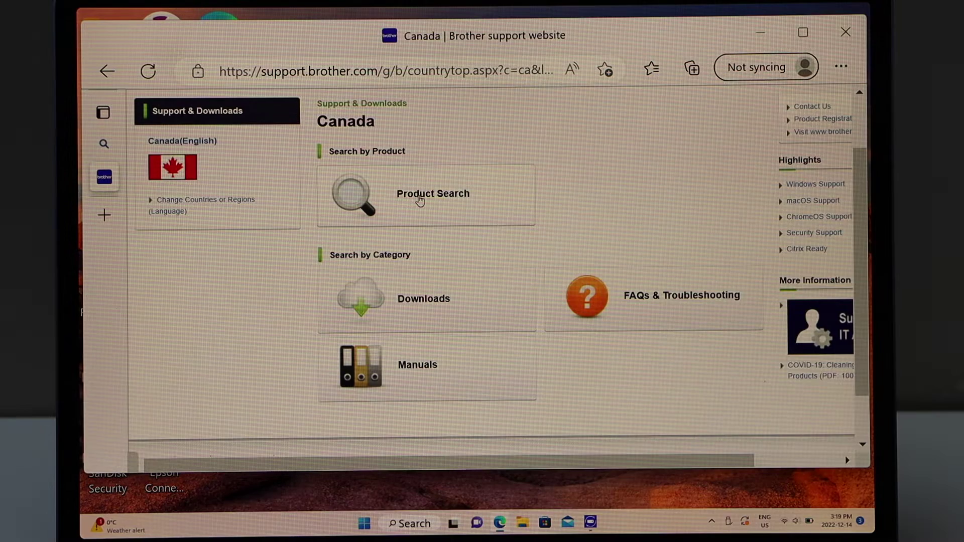
click(419, 294)
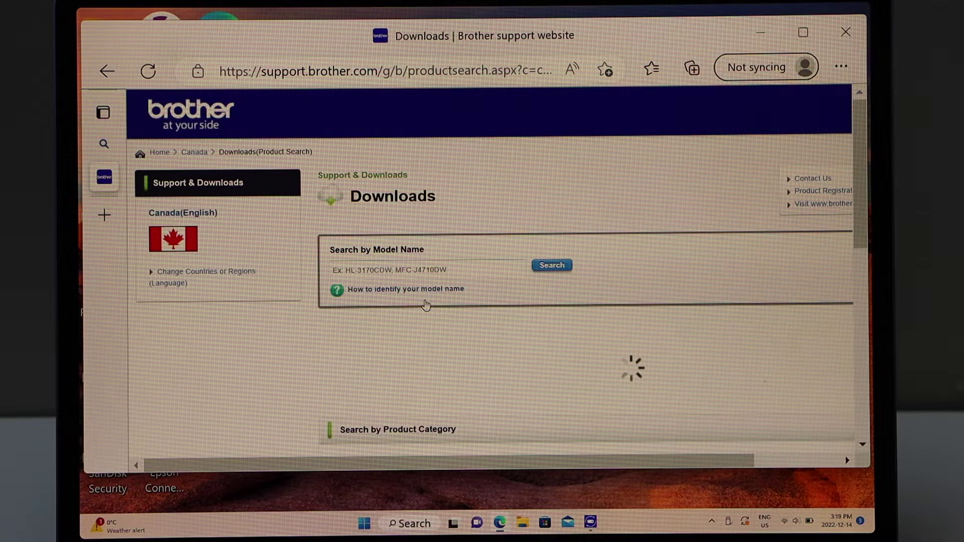
click(449, 270)
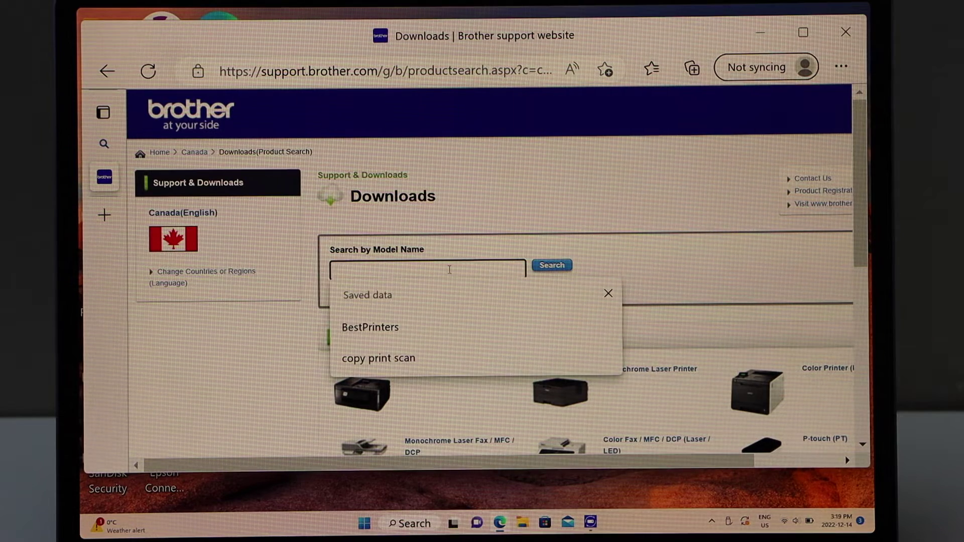
text(ds)
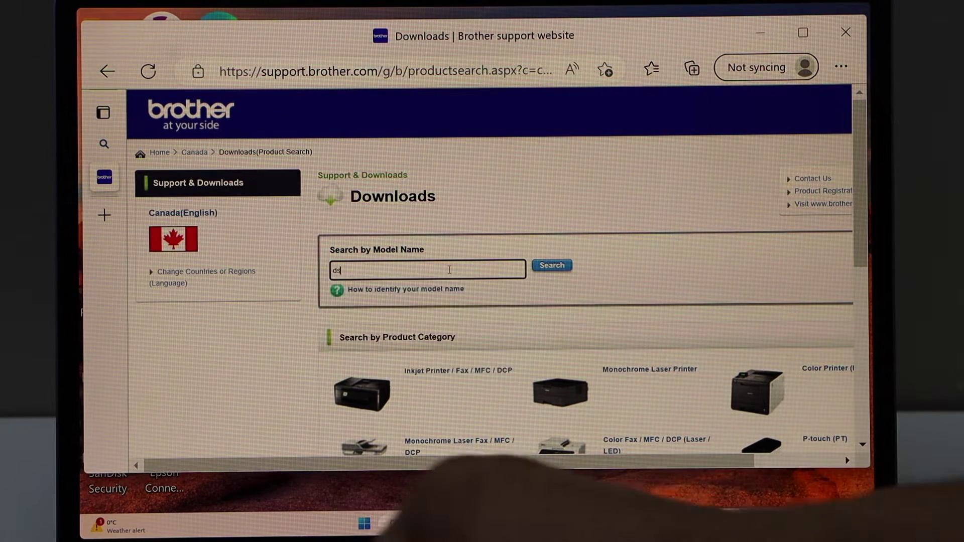
text(-94)
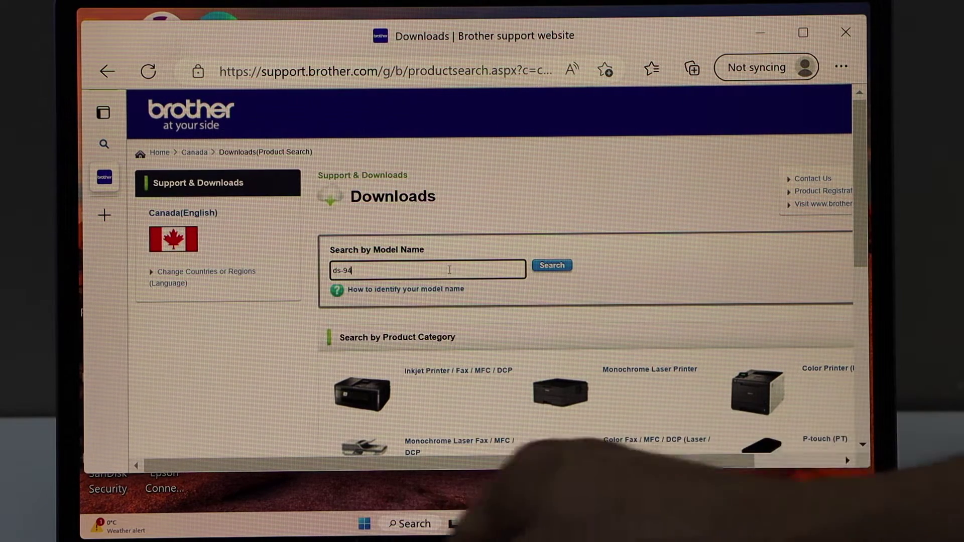
text(0dw)
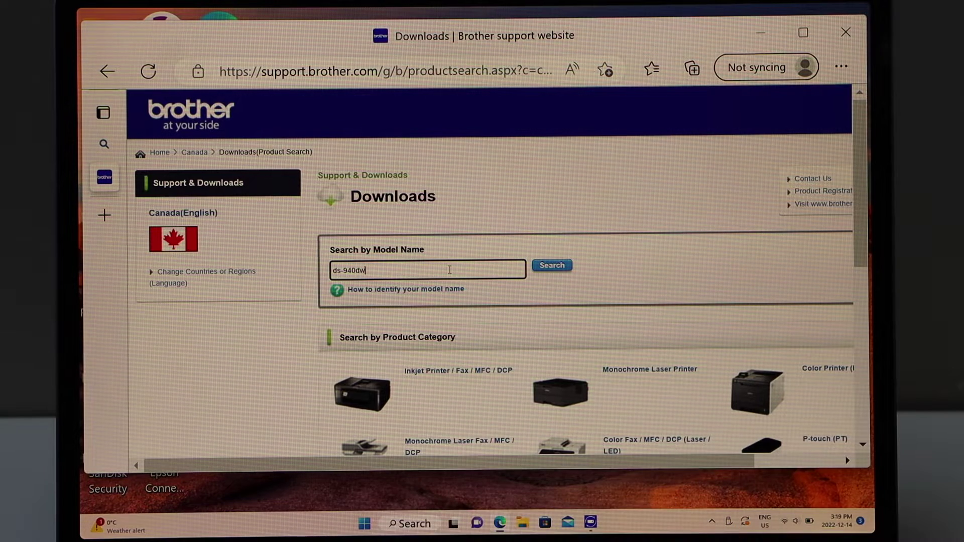
click(561, 271)
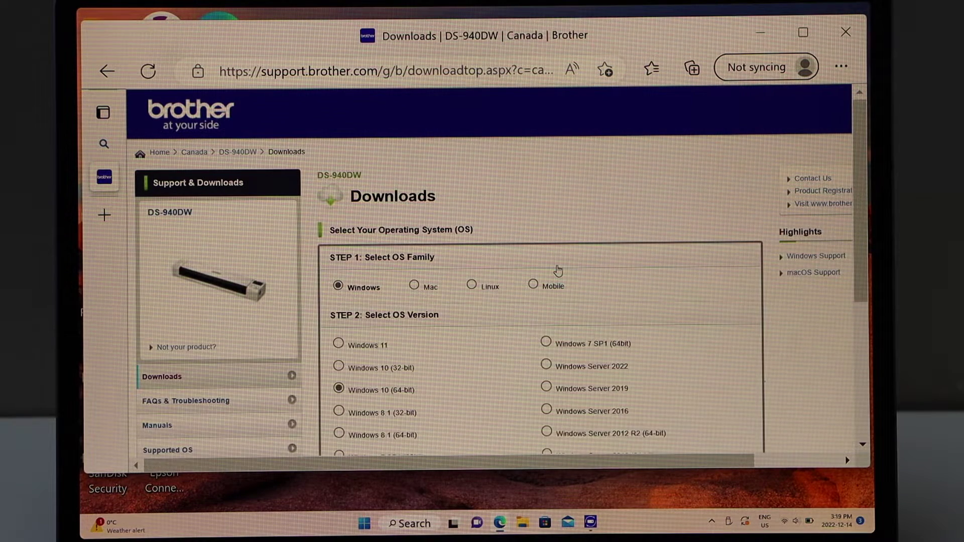
scroll(558, 270, down, 2)
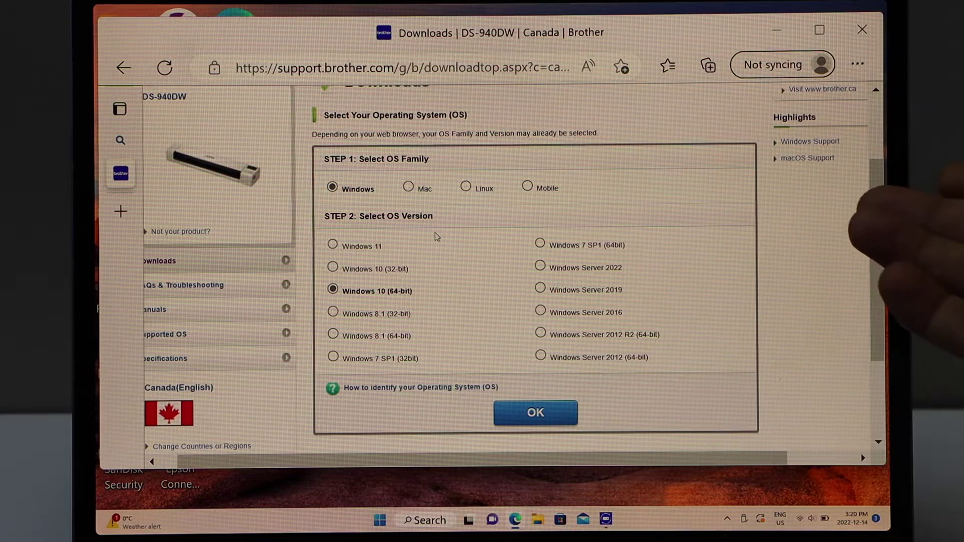
Step: Confirm Windows 10 (64-bit) and open the Full Driver & Software Package (Recommended) download
click(535, 413)
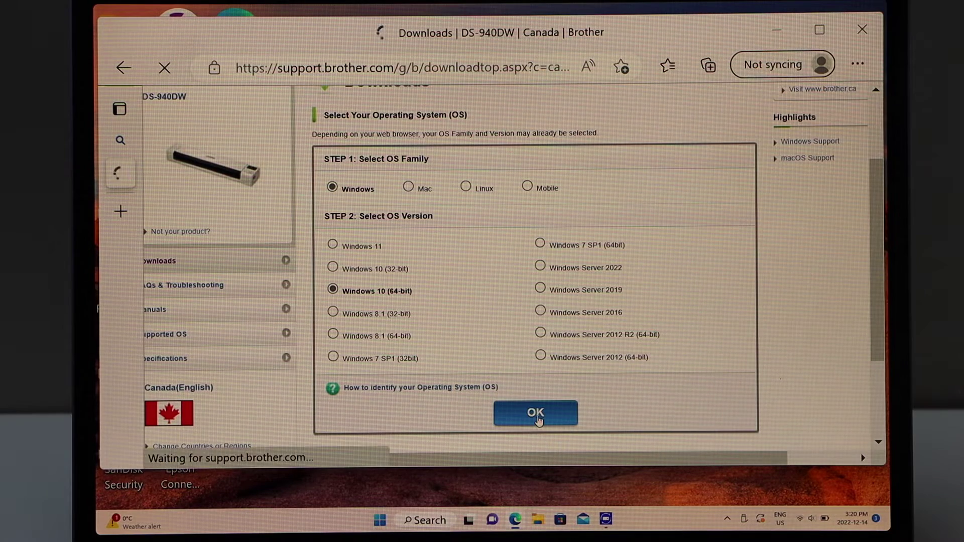
scroll(539, 421, down, 3)
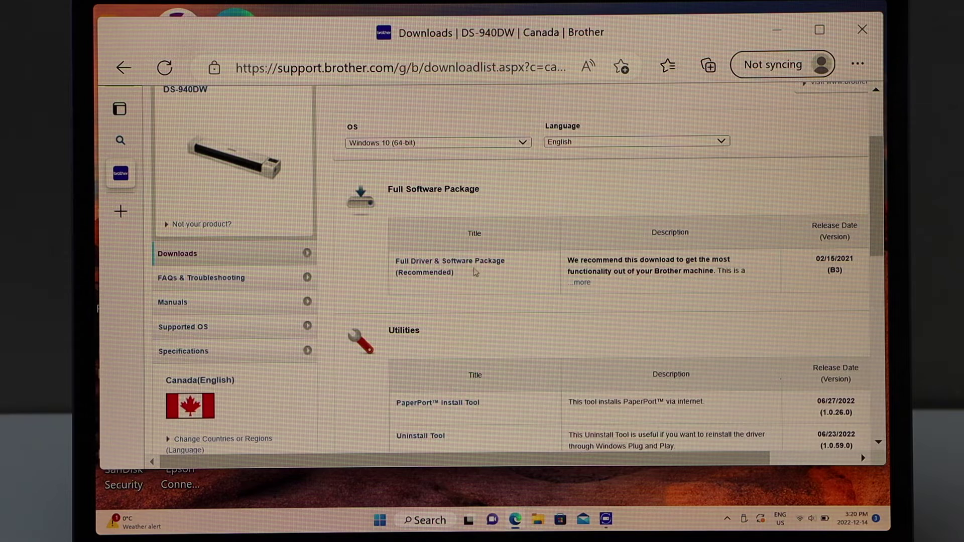
scroll(496, 277, down, 5)
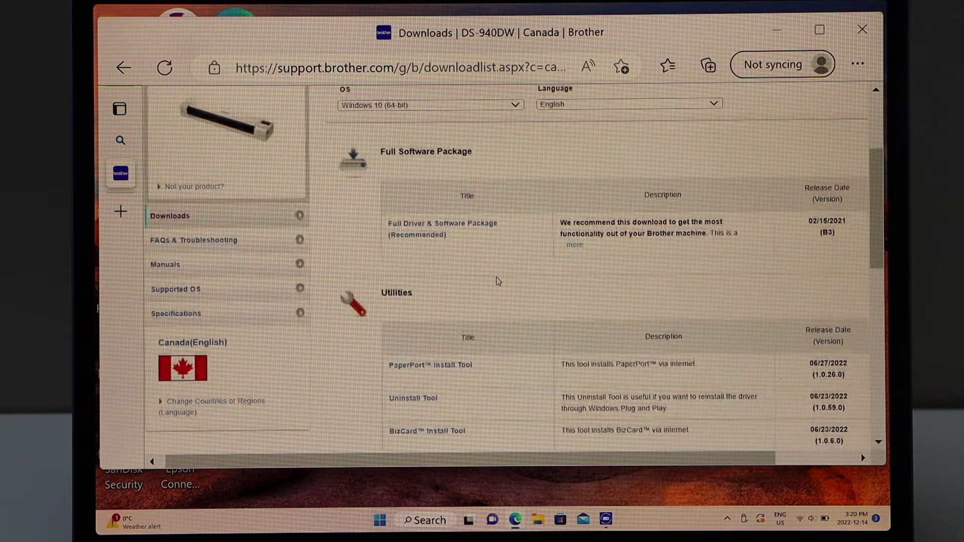
scroll(496, 276, up, 2)
click(430, 200)
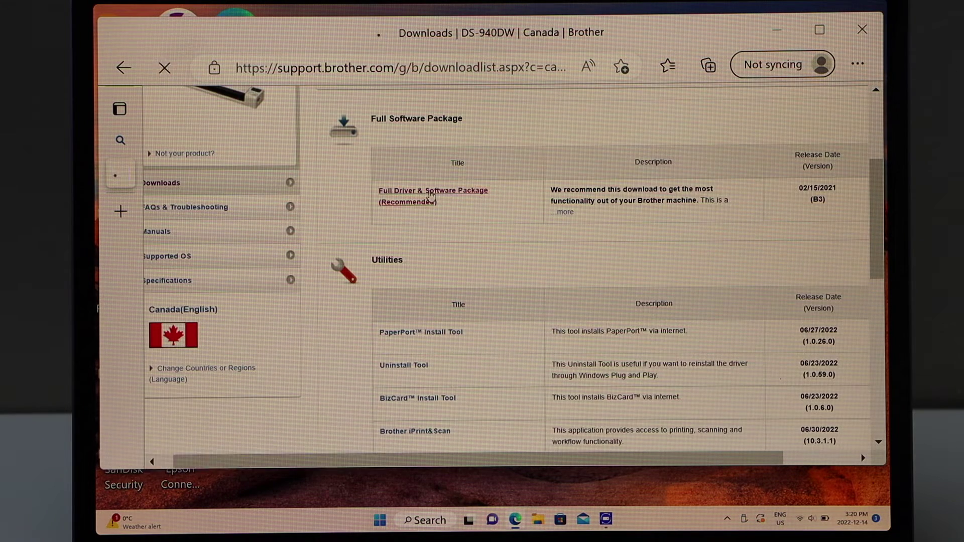
scroll(509, 336, down, 3)
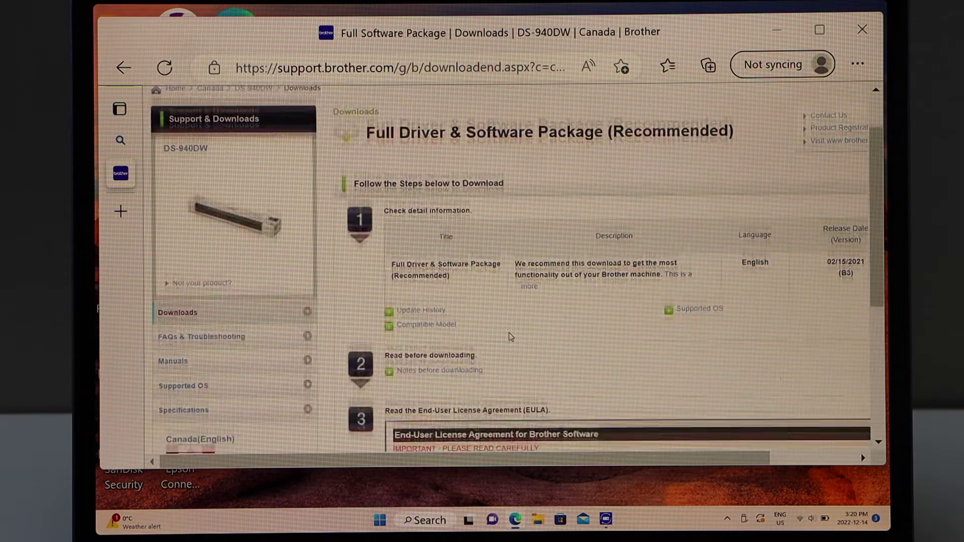
scroll(510, 336, down, 3)
scroll(509, 331, down, 5)
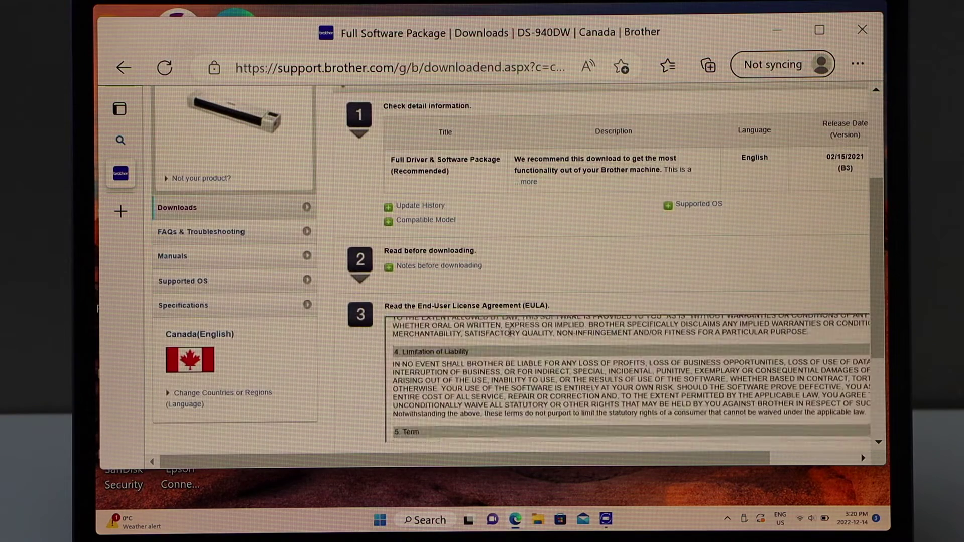
scroll(509, 332, down, 3)
scroll(559, 275, down, 3)
scroll(559, 275, down, 2)
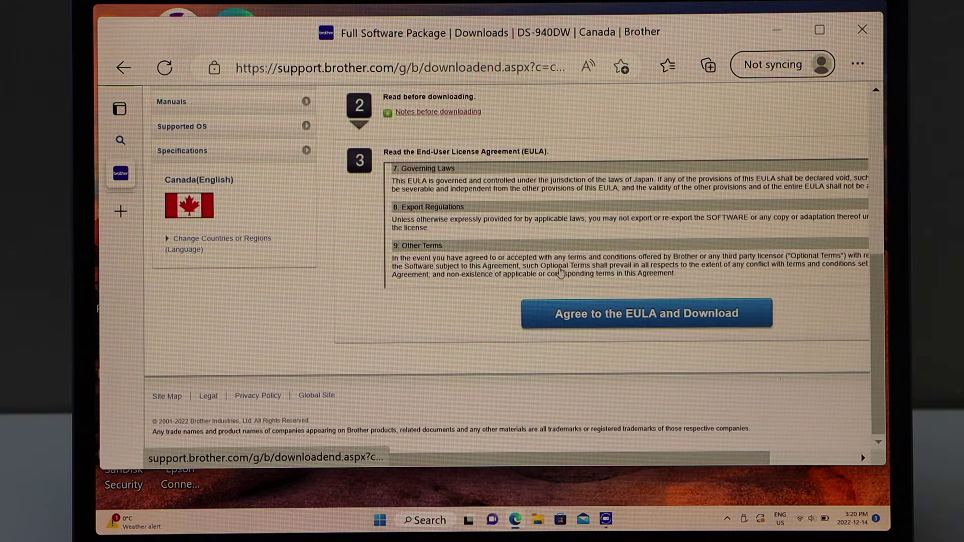
Step: Agree to the EULA, download the DS-940DW full package EXE and run it
click(606, 316)
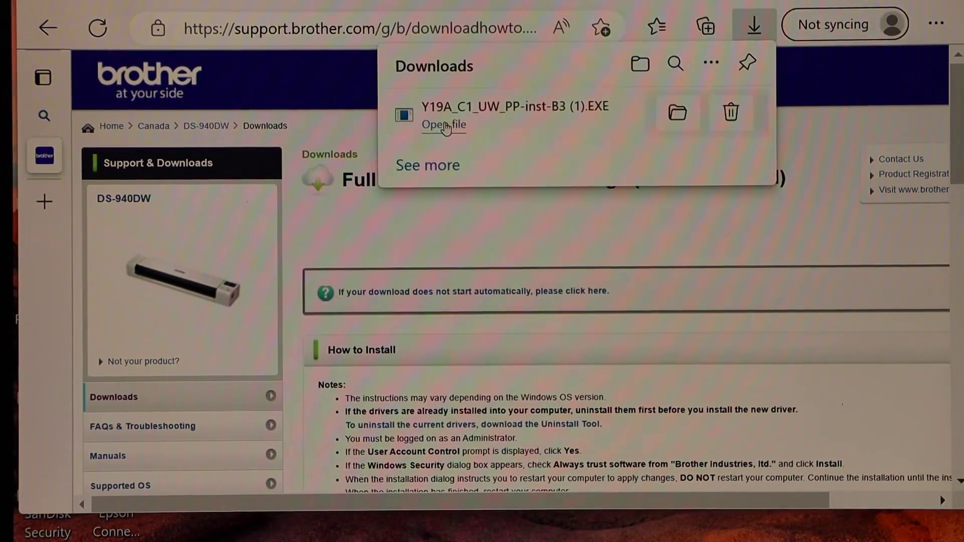
click(447, 128)
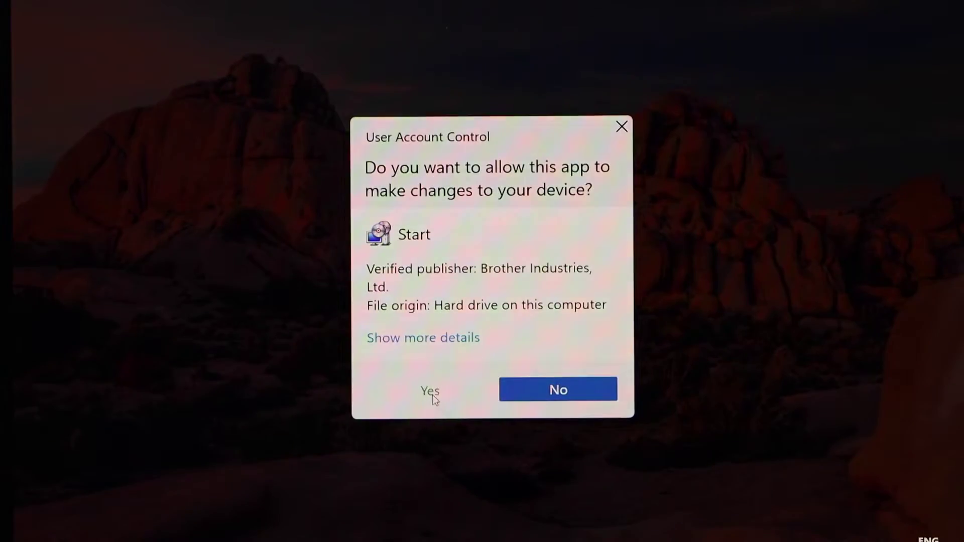
Step: Approve the installer's permission prompt and advance to the Wi-Fi or USB connection choice
click(432, 396)
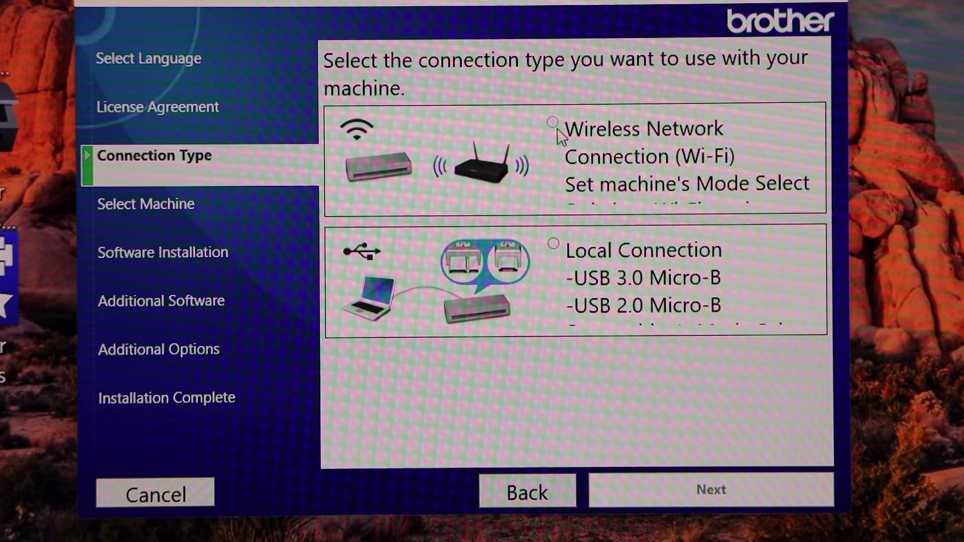
Step: Choose Wireless Network Connection (Wi-Fi) and start Wireless Setup using a USB cable
click(554, 125)
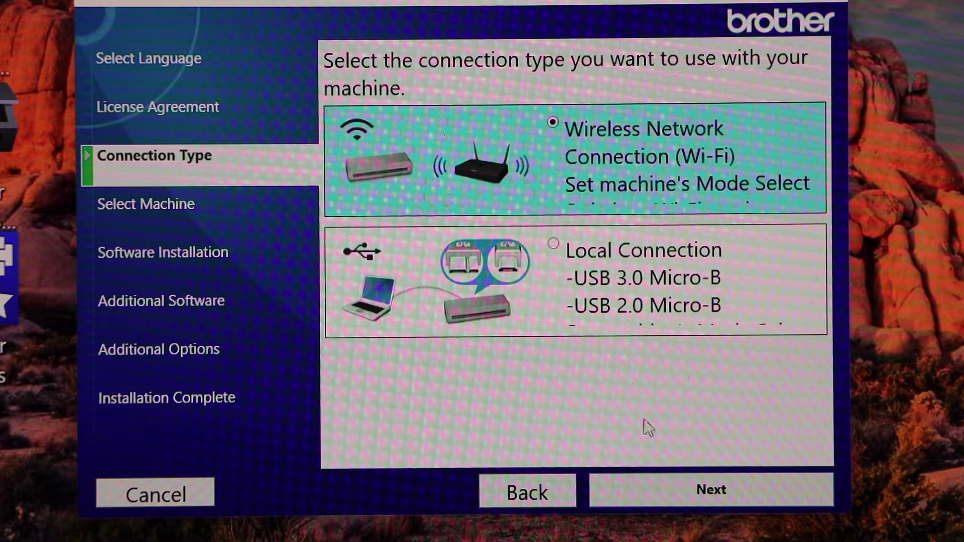
click(699, 499)
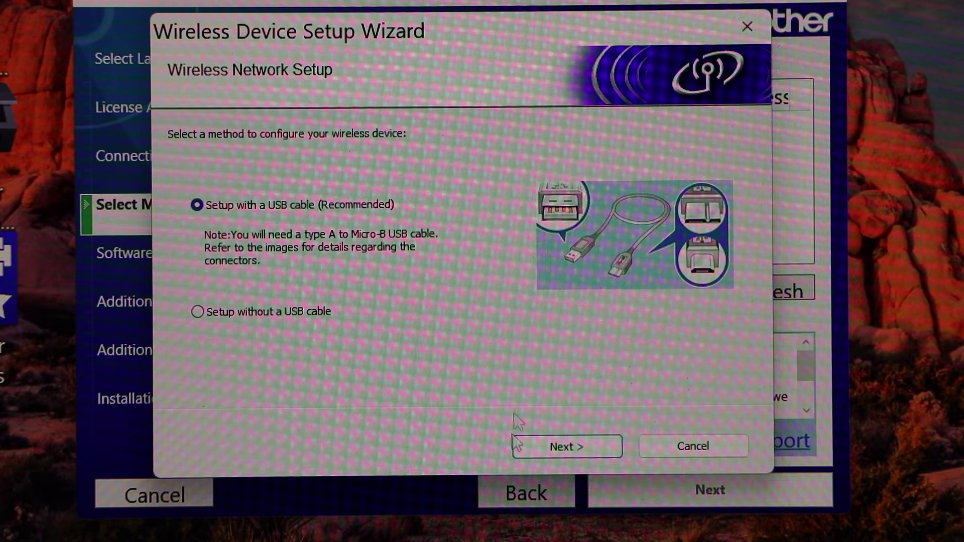
click(542, 447)
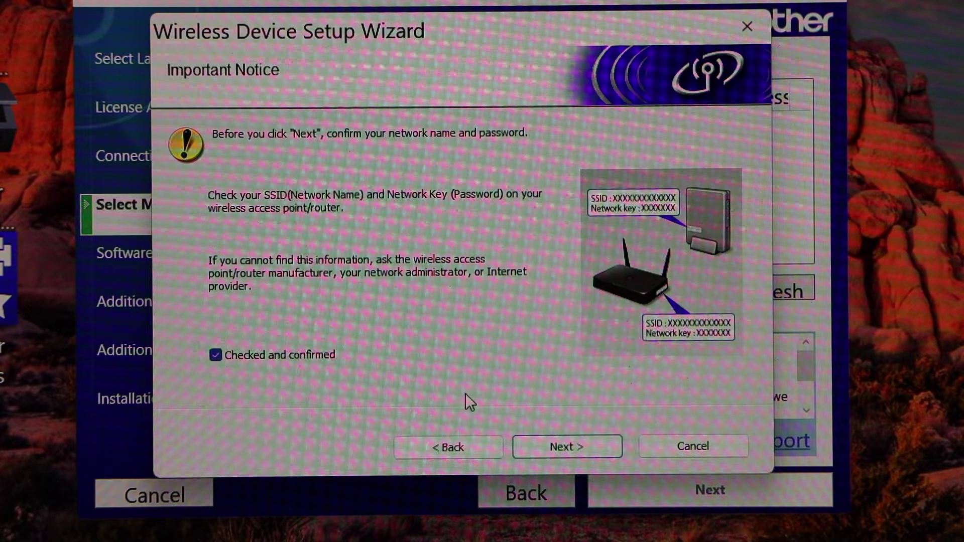
Step: Confirm the credentials and USB mode notices, then select the detected Brother DS-940DW
click(568, 447)
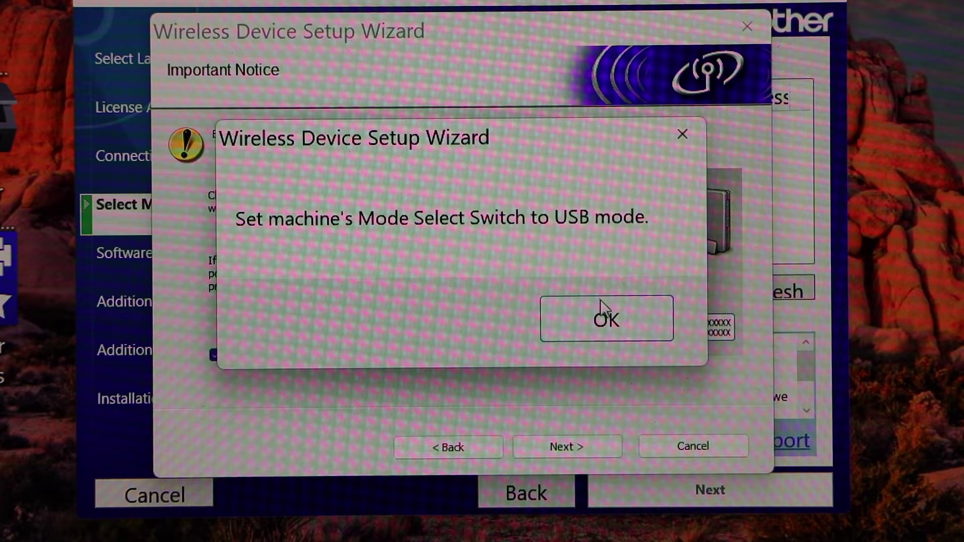
click(613, 325)
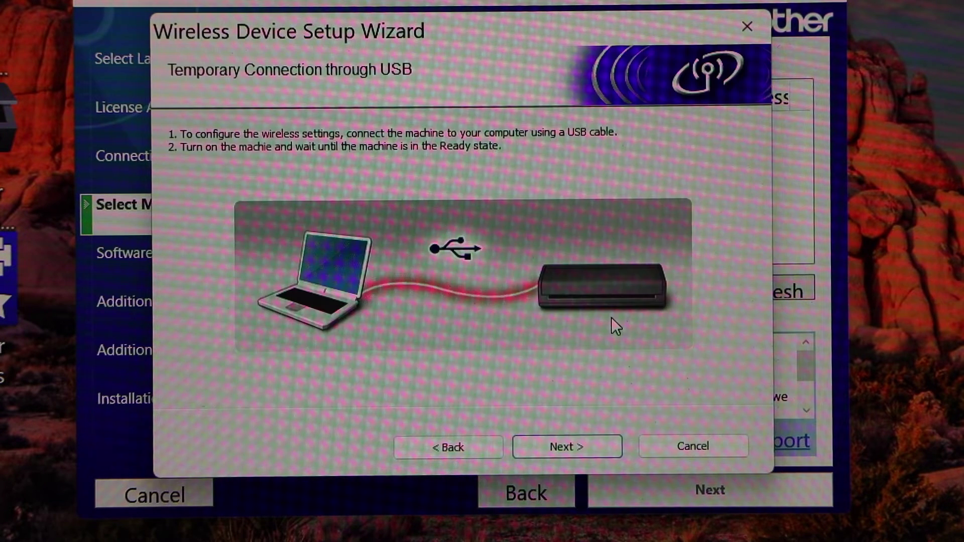
click(561, 449)
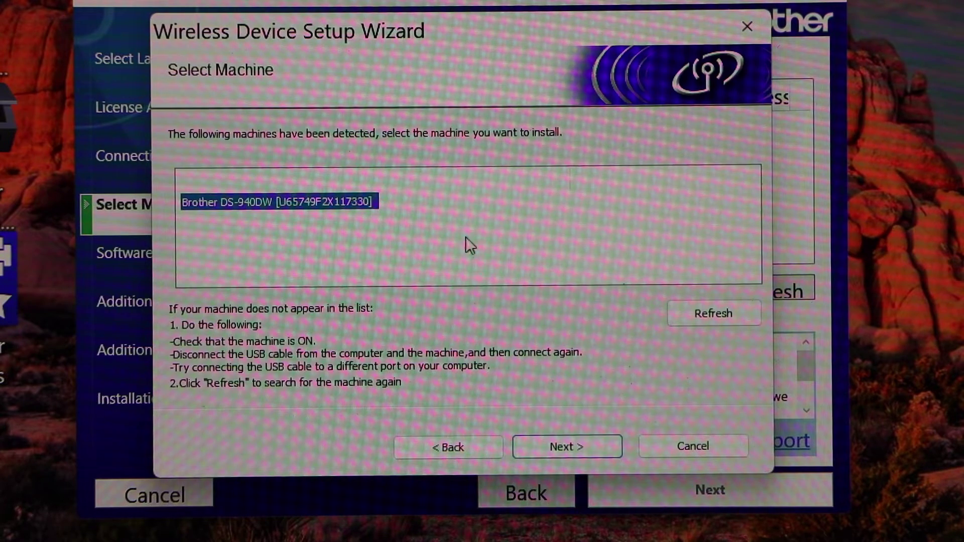
click(465, 236)
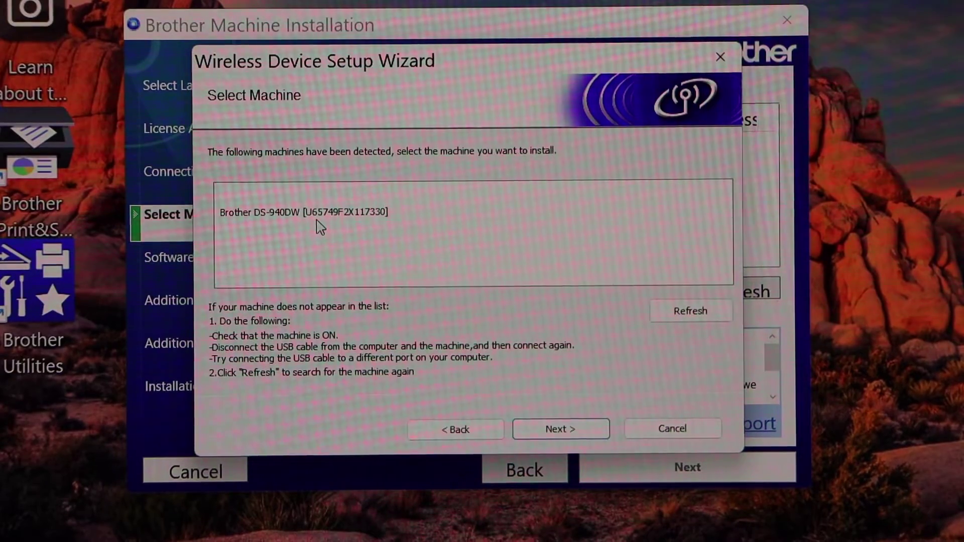
click(270, 219)
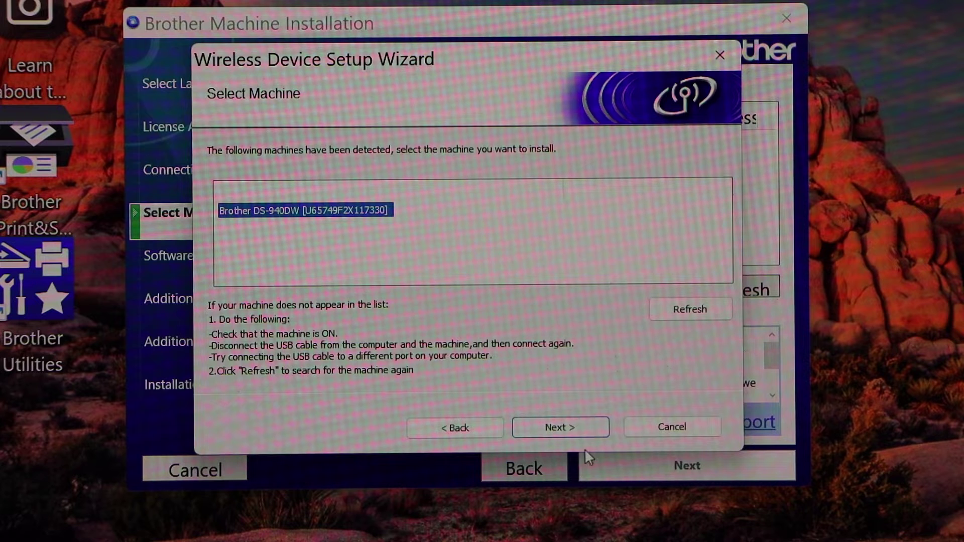
Step: Connect the DS-940DW to the BELL451 wireless network and acknowledge the Wi-Fi mode reminder
click(560, 427)
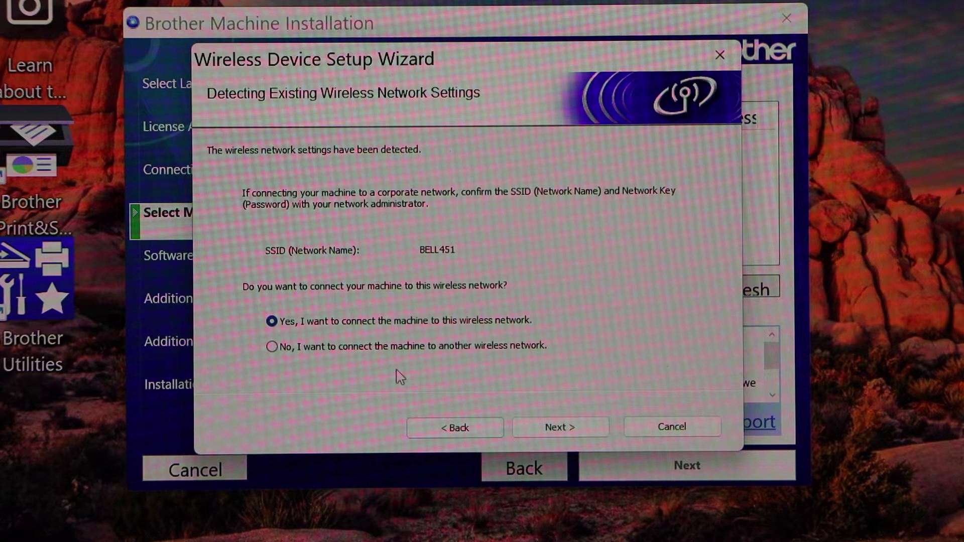
click(559, 429)
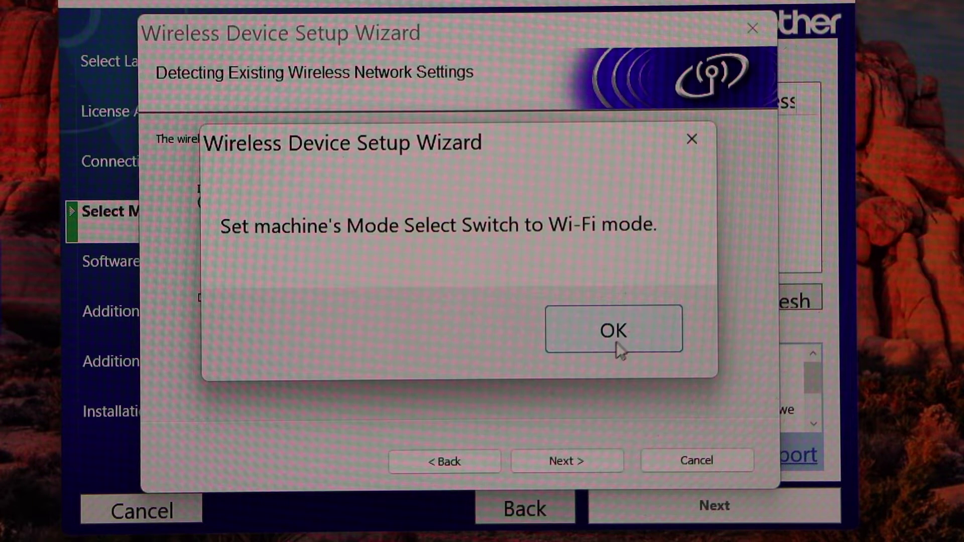
click(624, 335)
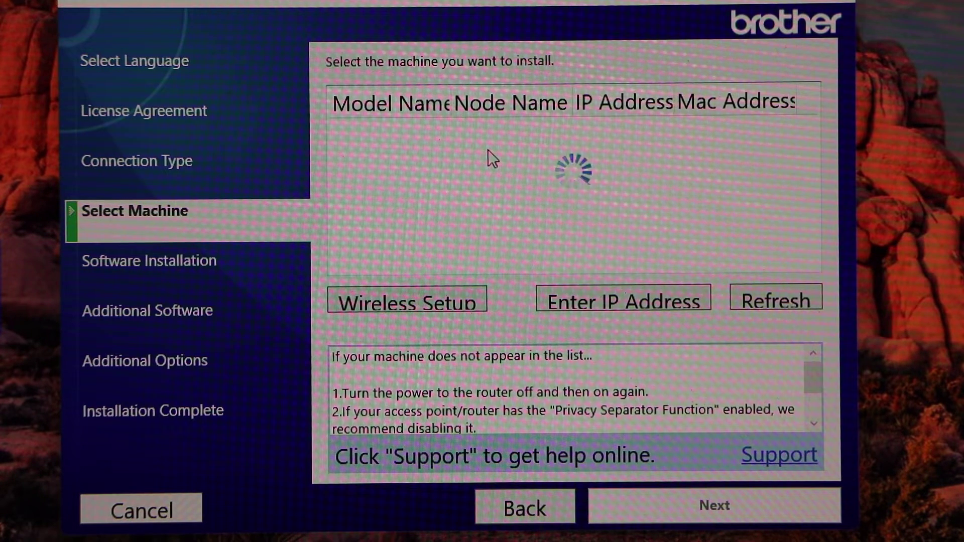
Step: Install software for the networked DS-940DW as Standard, skip additional software, and close the installer
click(445, 143)
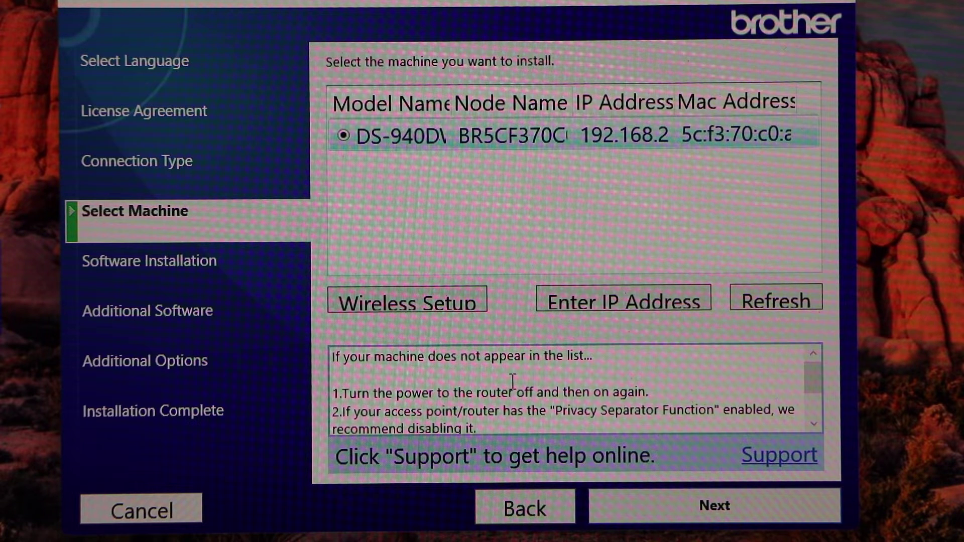
click(684, 508)
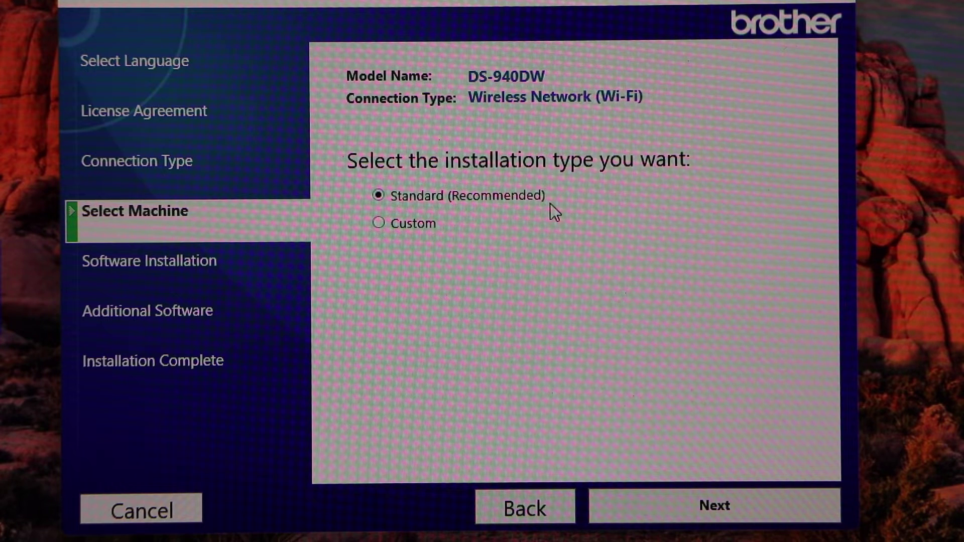
click(685, 508)
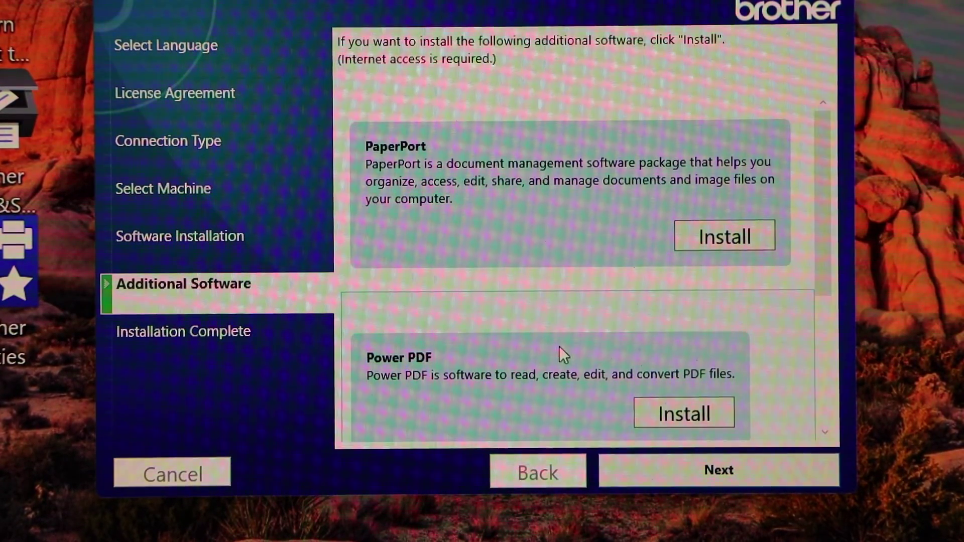
click(712, 468)
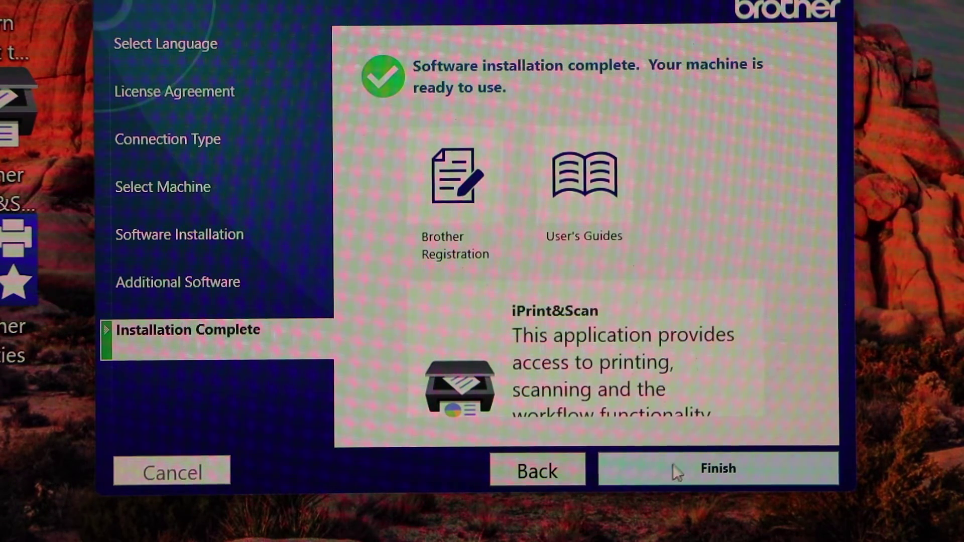
click(732, 469)
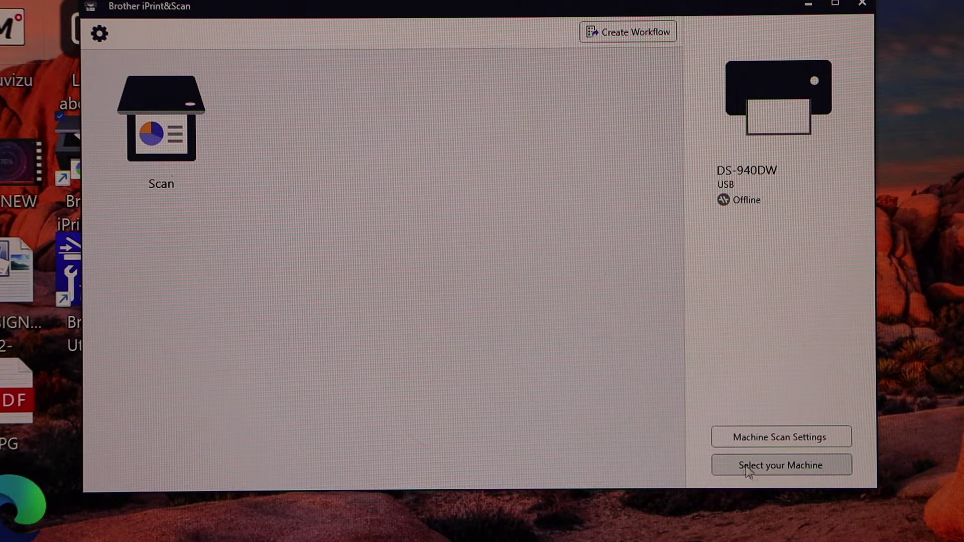
Step: Select the networked DS-940DW at 192.168.2.94 in iPrint&Scan and open the Scan screen
click(758, 468)
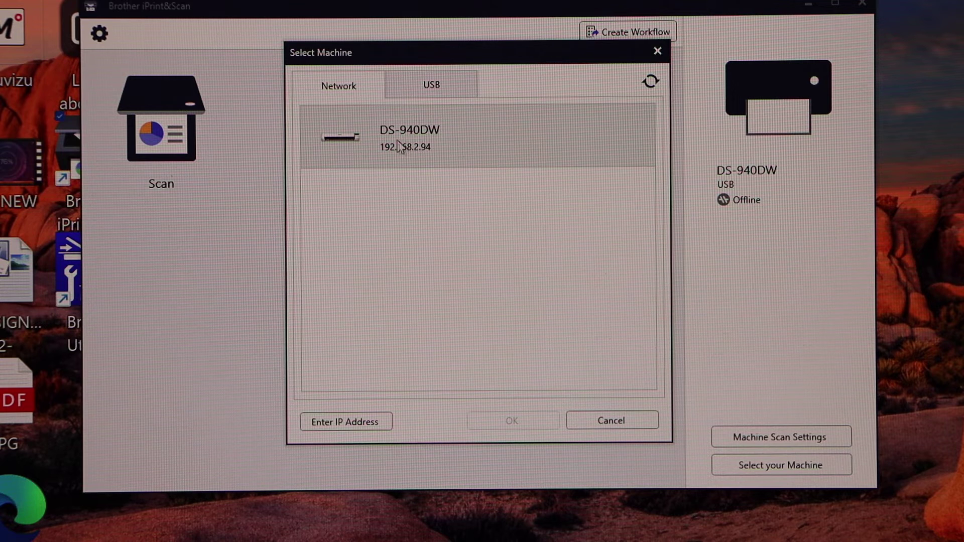
click(407, 147)
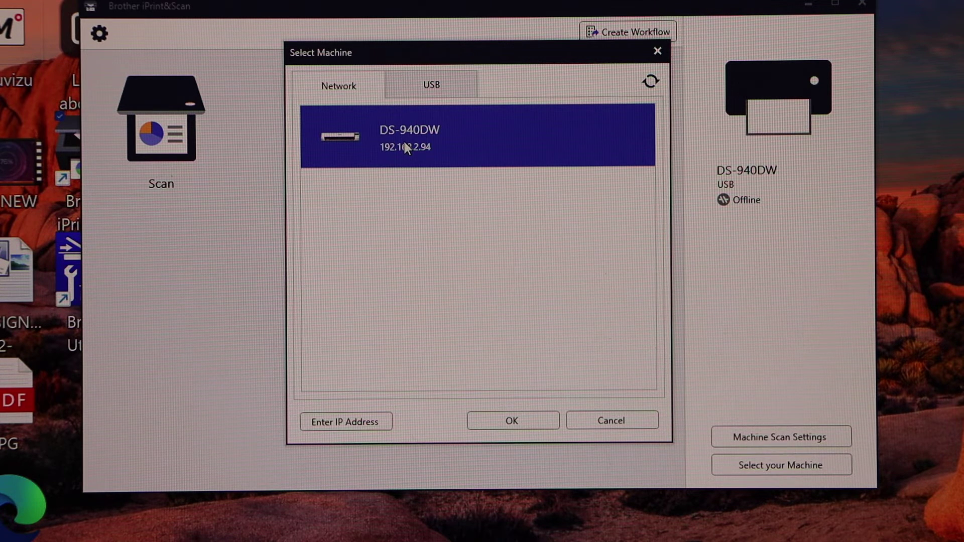
click(529, 428)
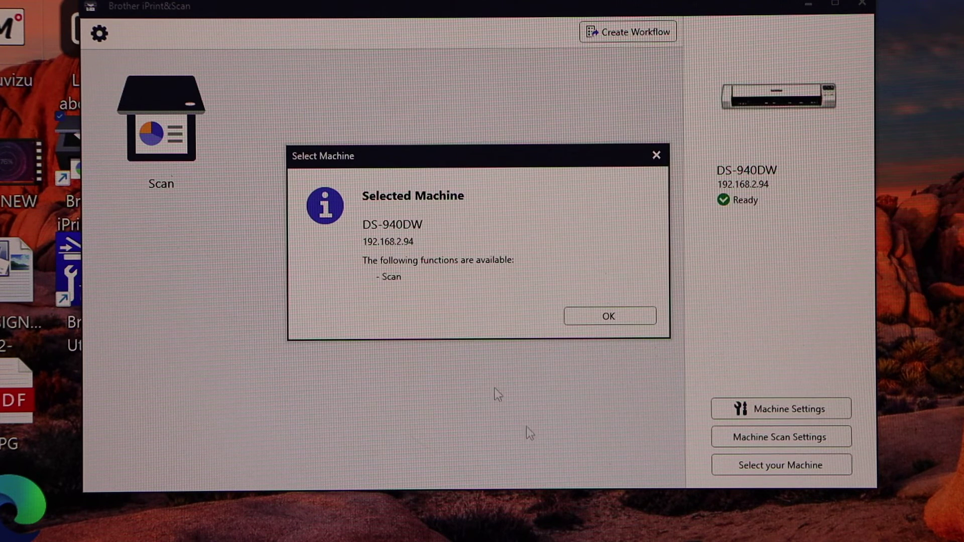
click(603, 317)
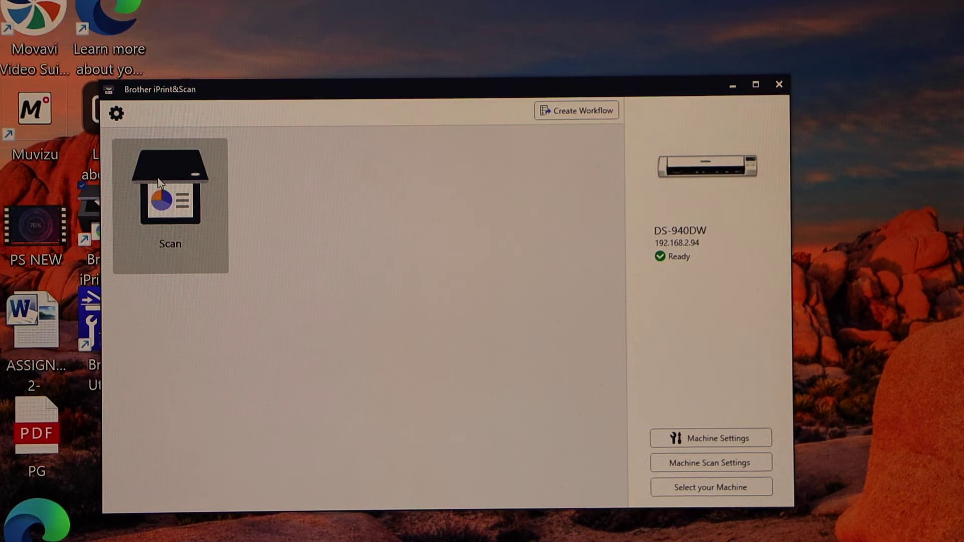
click(158, 183)
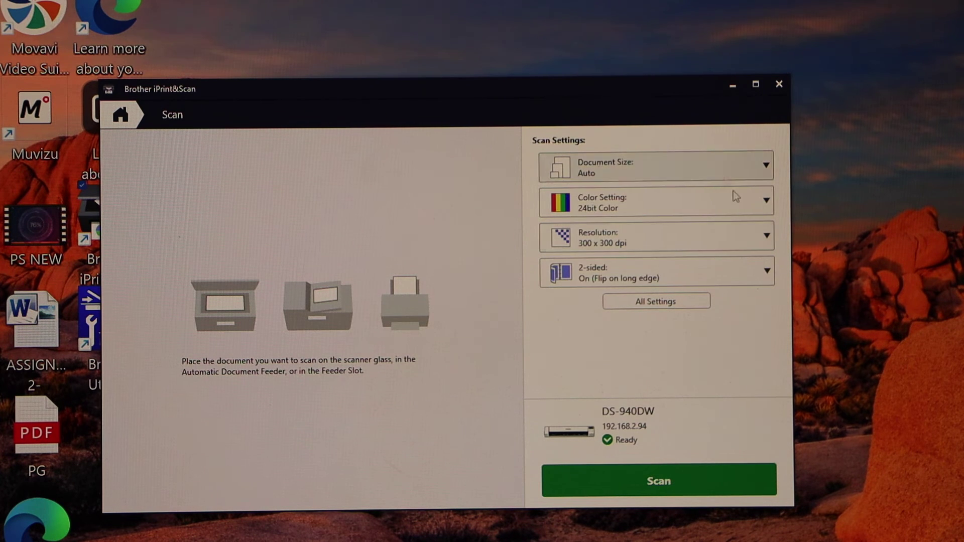
Step: Scan the fed page with the DS-940DW at Auto size, 24bit Color and 300 dpi
click(677, 490)
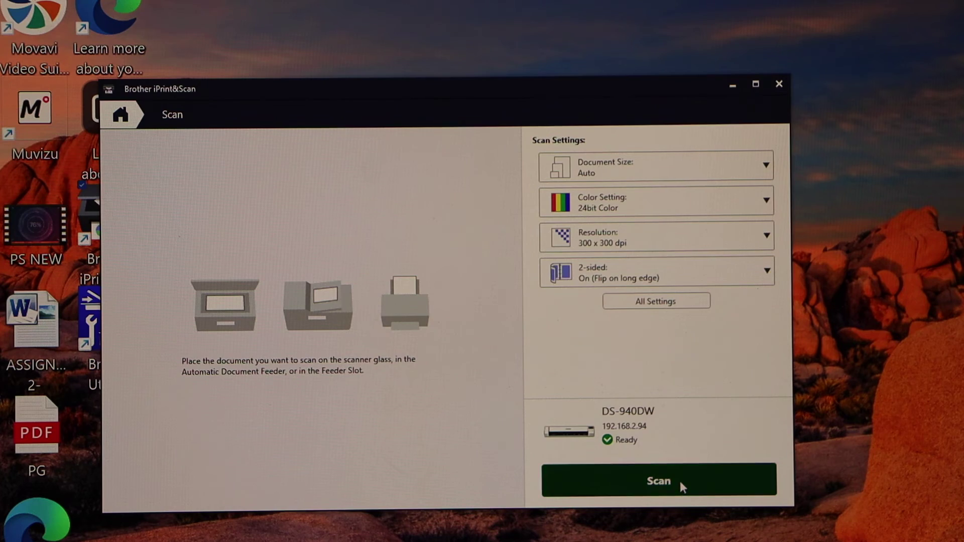